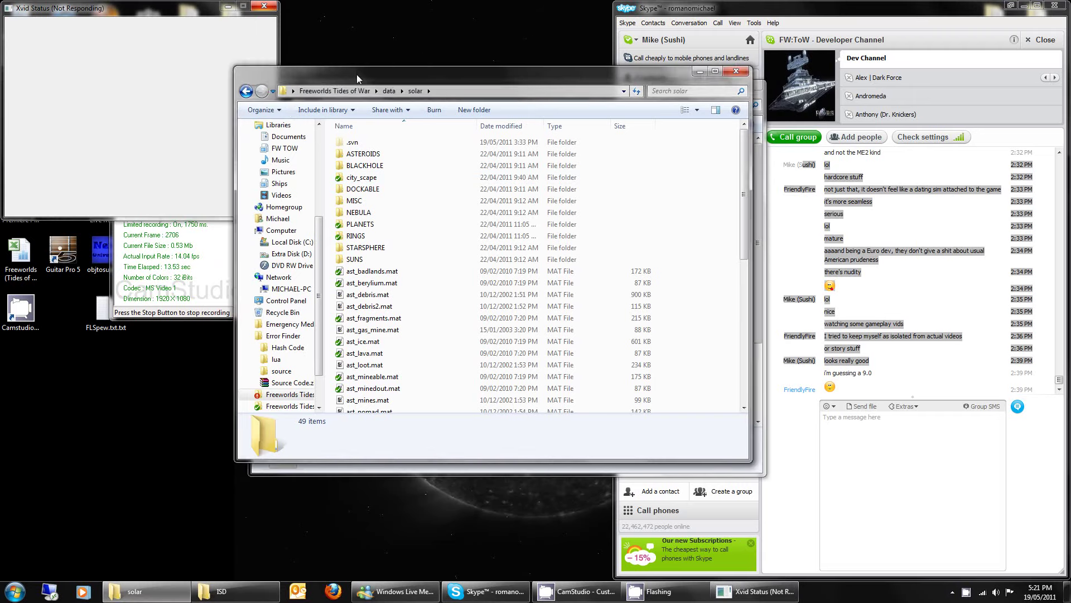
Move the data\solar folder window right, over the chat window, and scroll its navigation pane to the top
drag(357, 74, 461, 75)
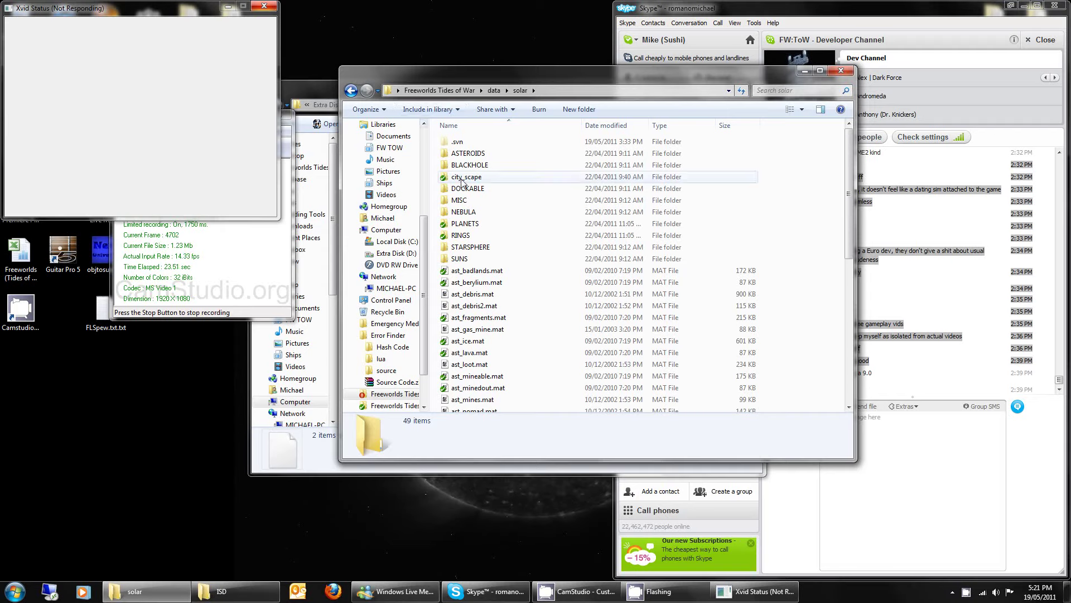
scroll(427, 146, up, 5)
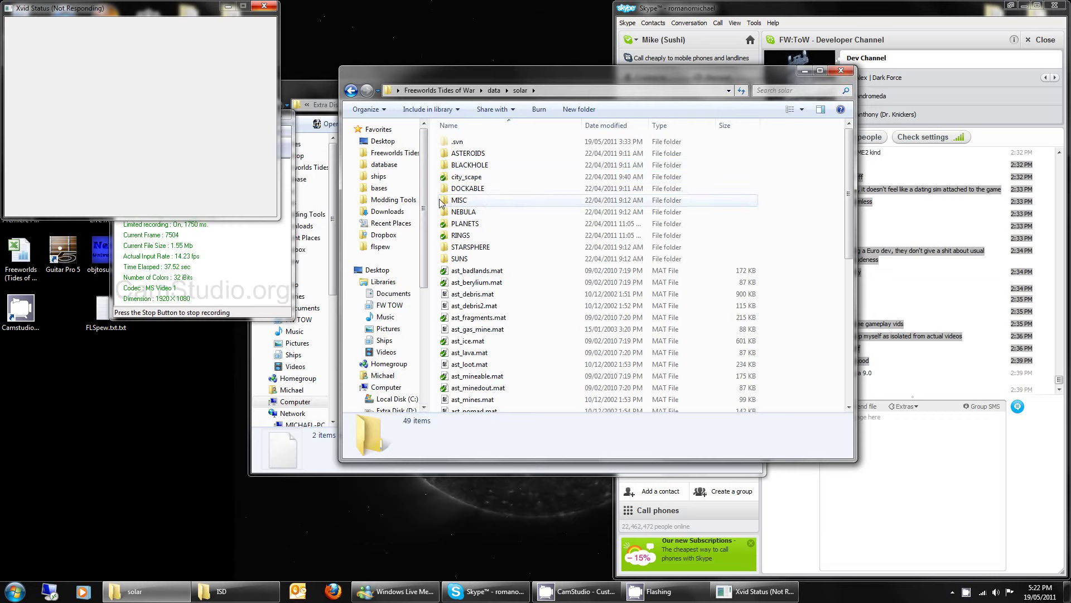
Open the Freeworlds Tides of War exe folder and select fl-client-errors.log
click(413, 154)
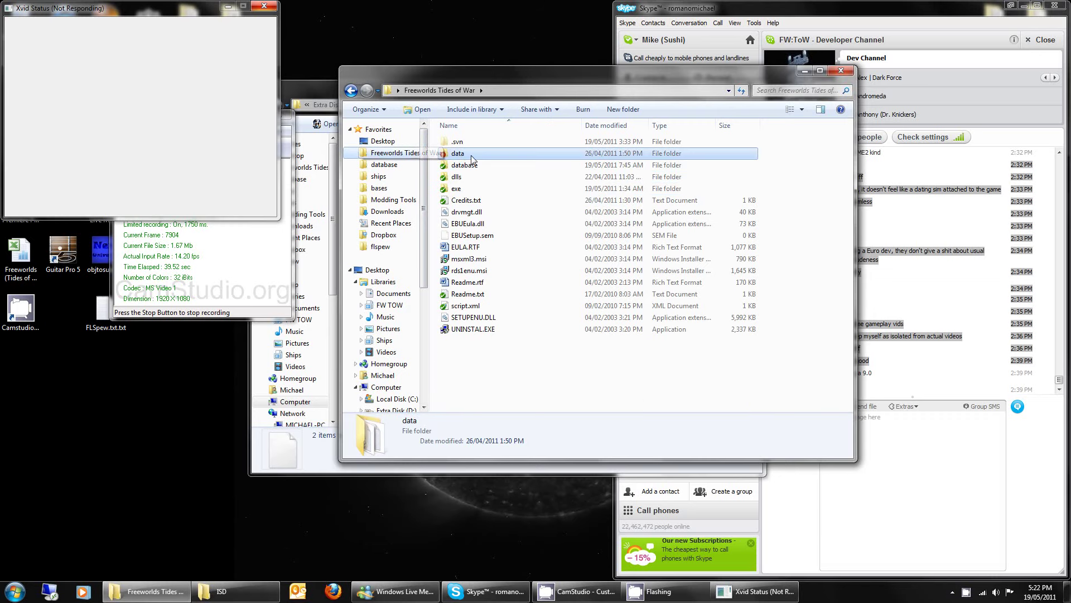
double_click(475, 194)
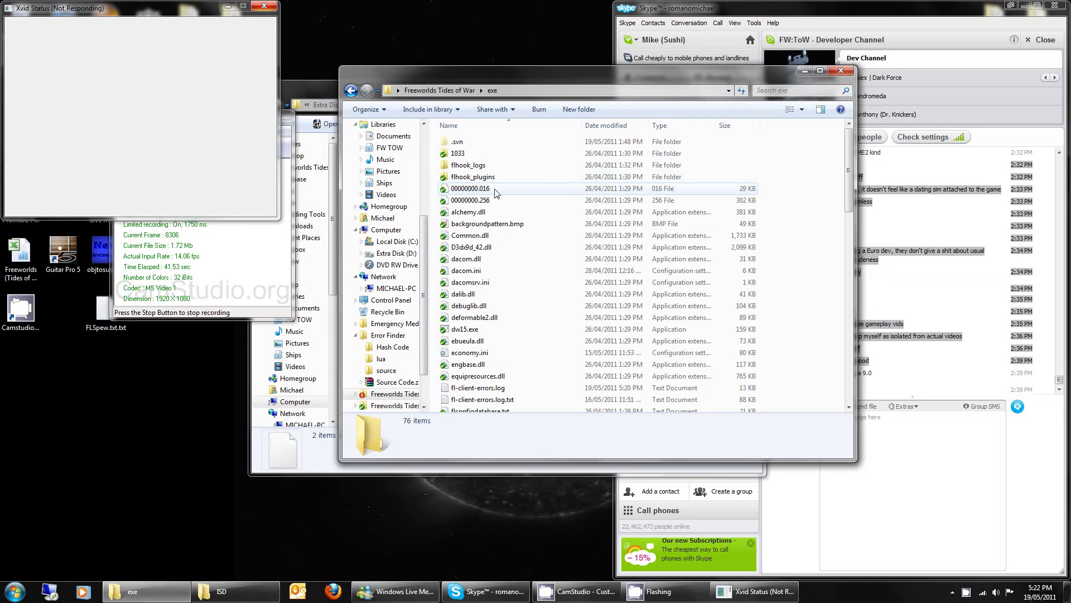
key(BackSpace)
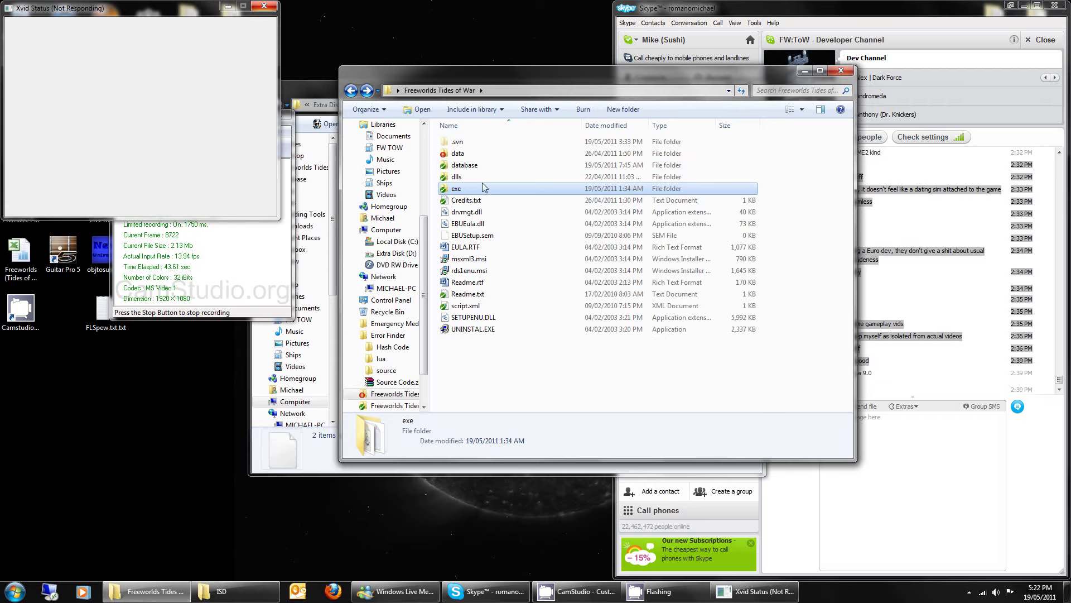
double_click(459, 190)
scroll(484, 277, down, 6)
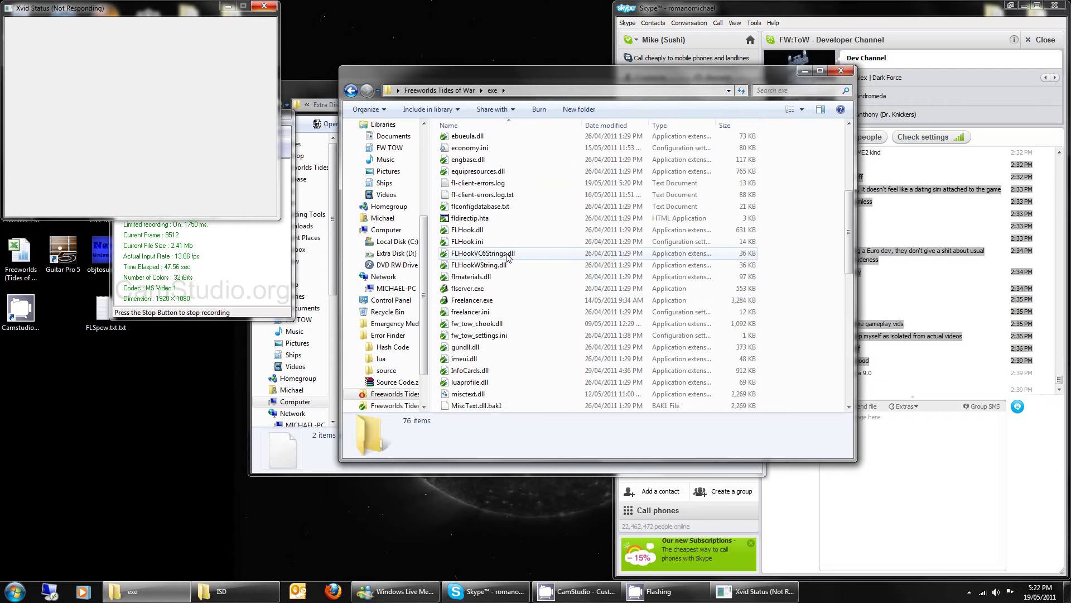
click(495, 189)
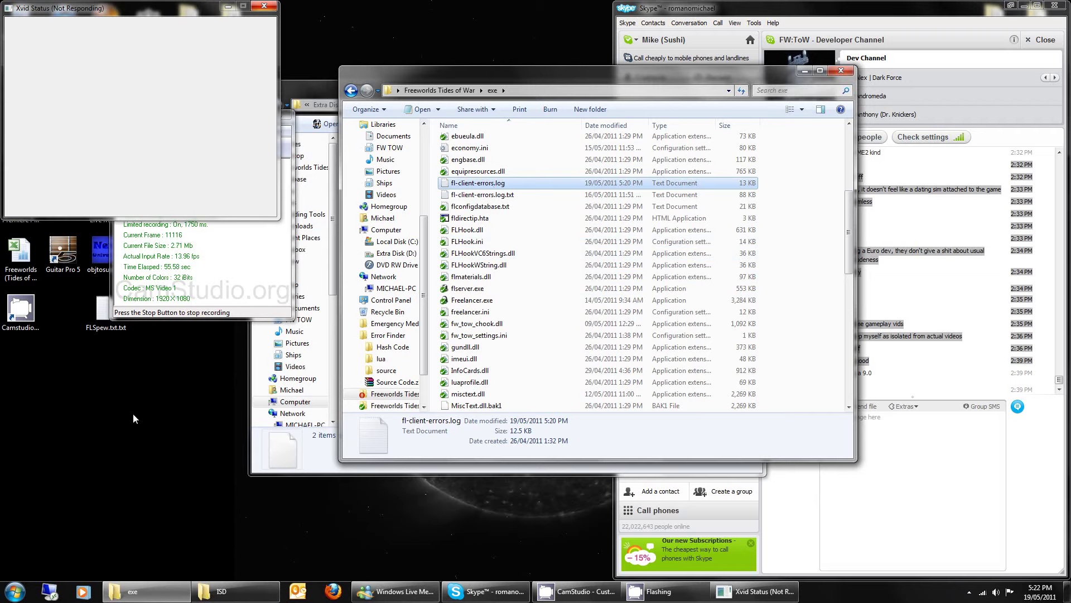
scroll(413, 178, up, 5)
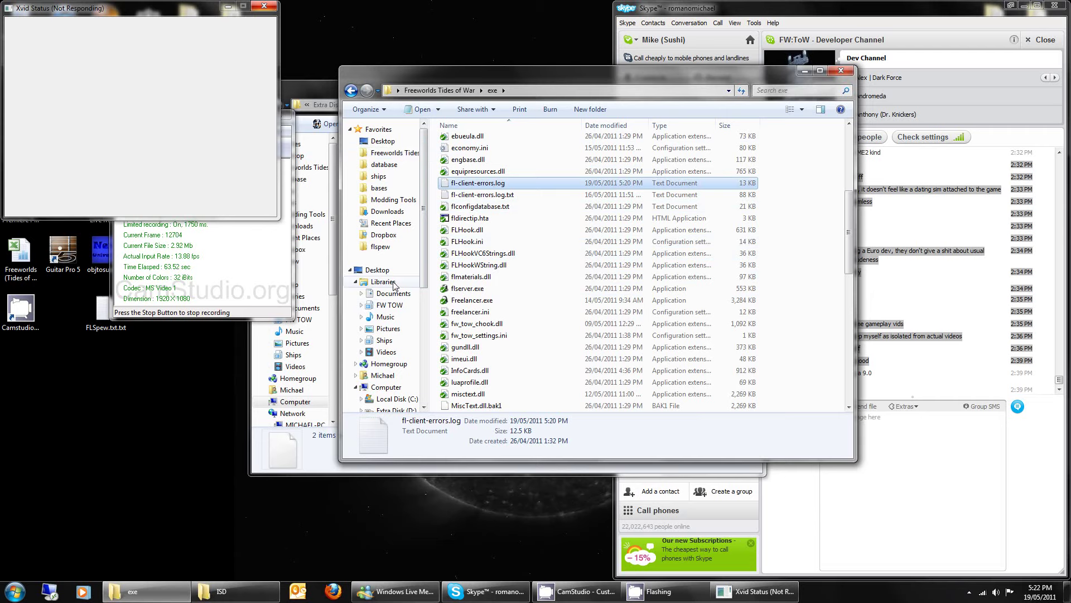
Browse from Libraries through Local Disk (C:) to the C:\Users folder
click(383, 281)
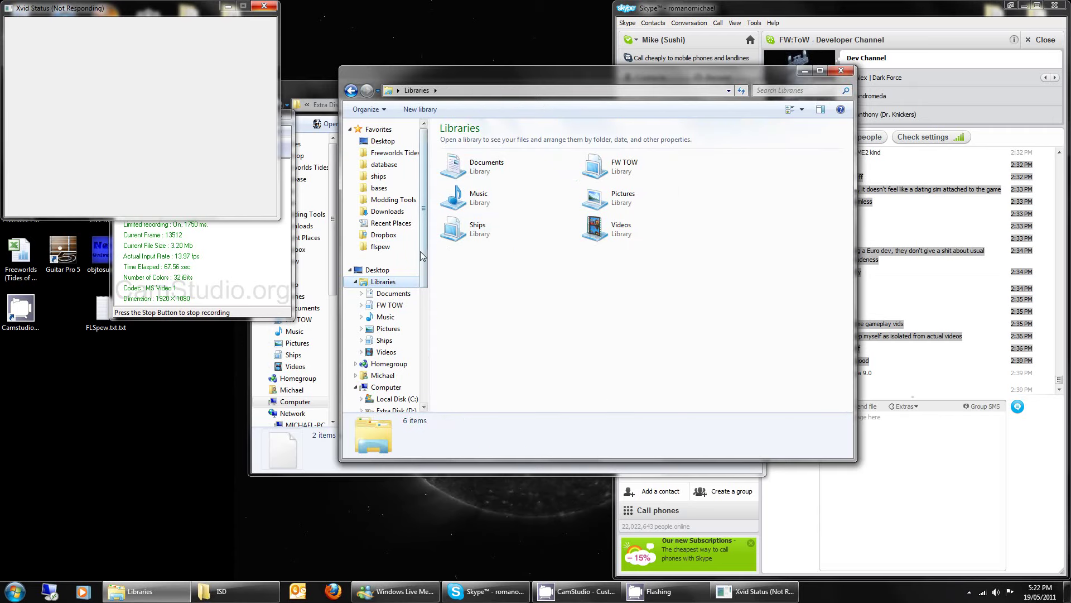
drag(423, 250, 424, 279)
click(396, 358)
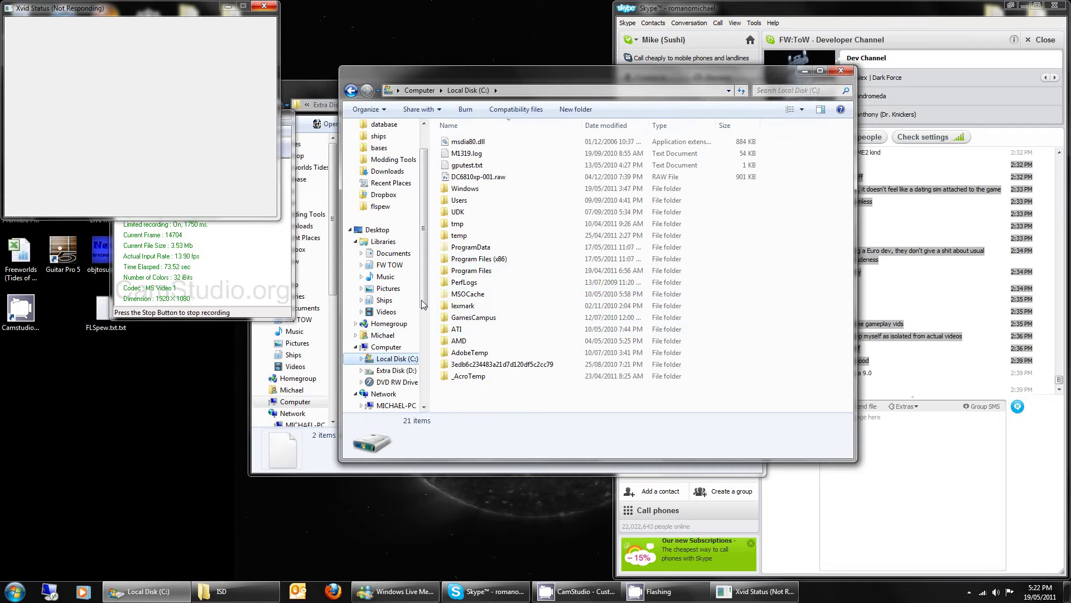
double_click(403, 360)
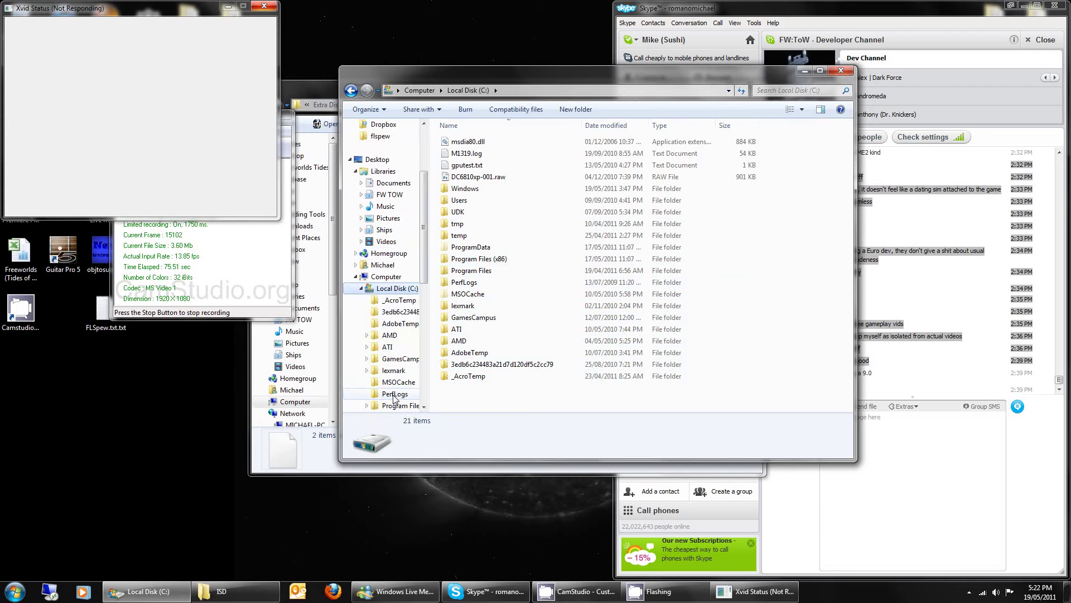
double_click(428, 342)
click(428, 338)
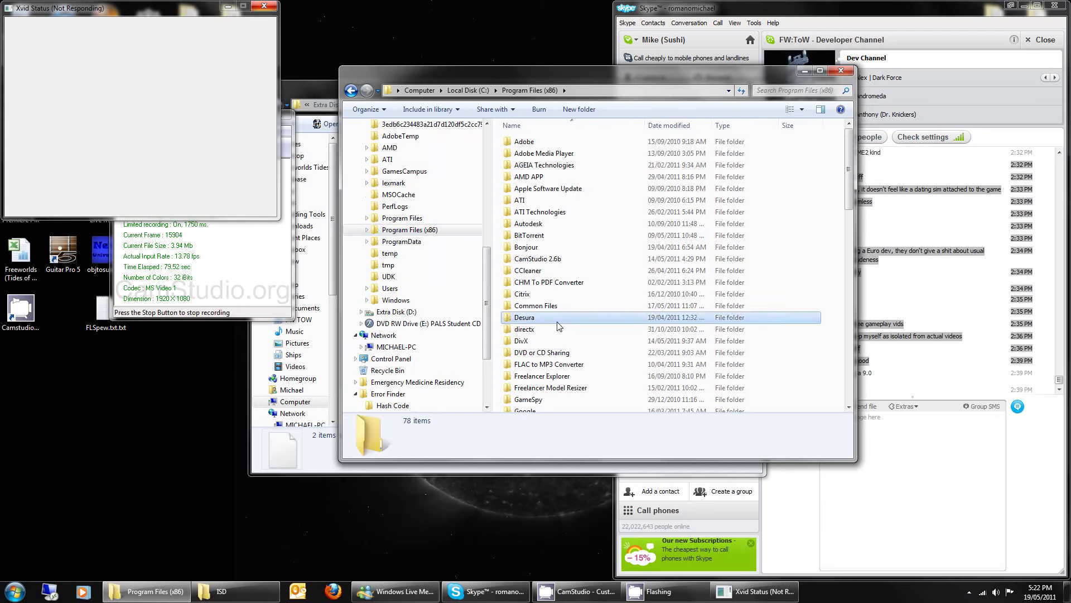
scroll(558, 325, down, 6)
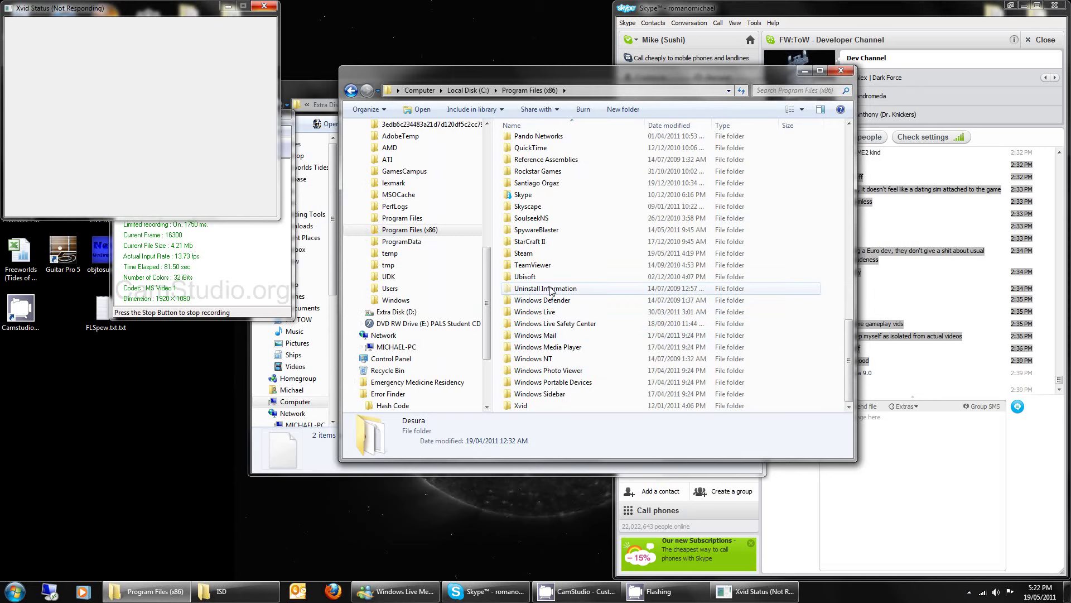
scroll(527, 279, down, 8)
click(391, 288)
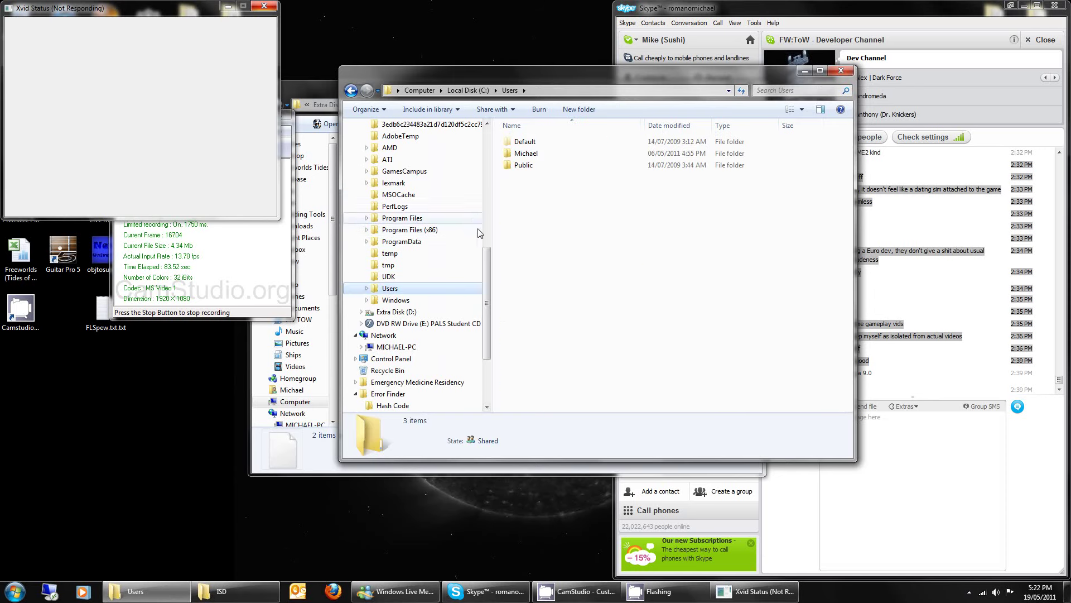
Check the user profile folder's properties, which report 4.51 GB
drag(489, 268, 489, 223)
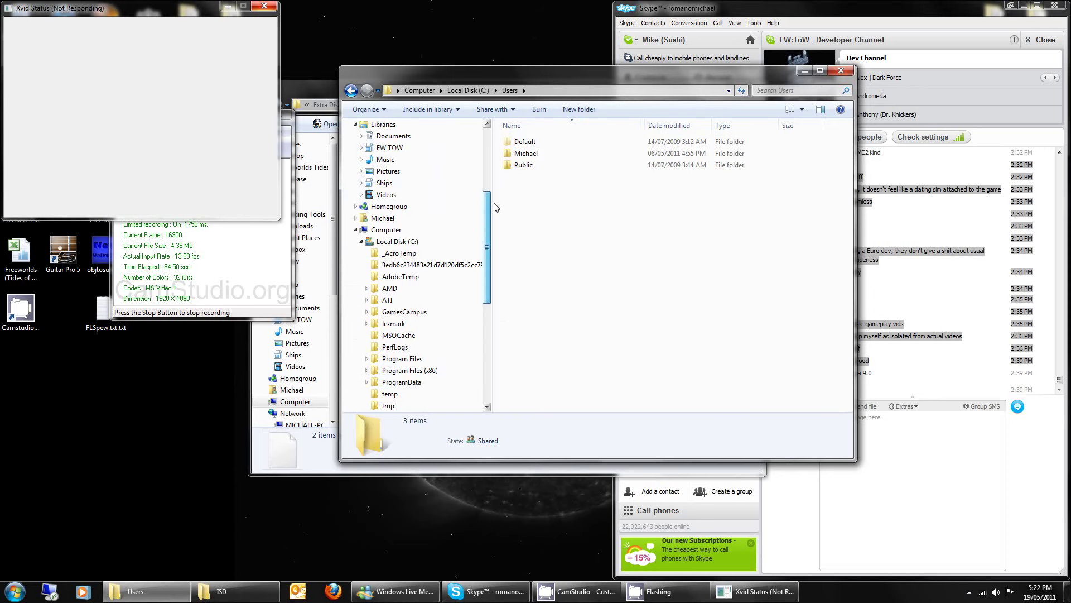
double_click(526, 153)
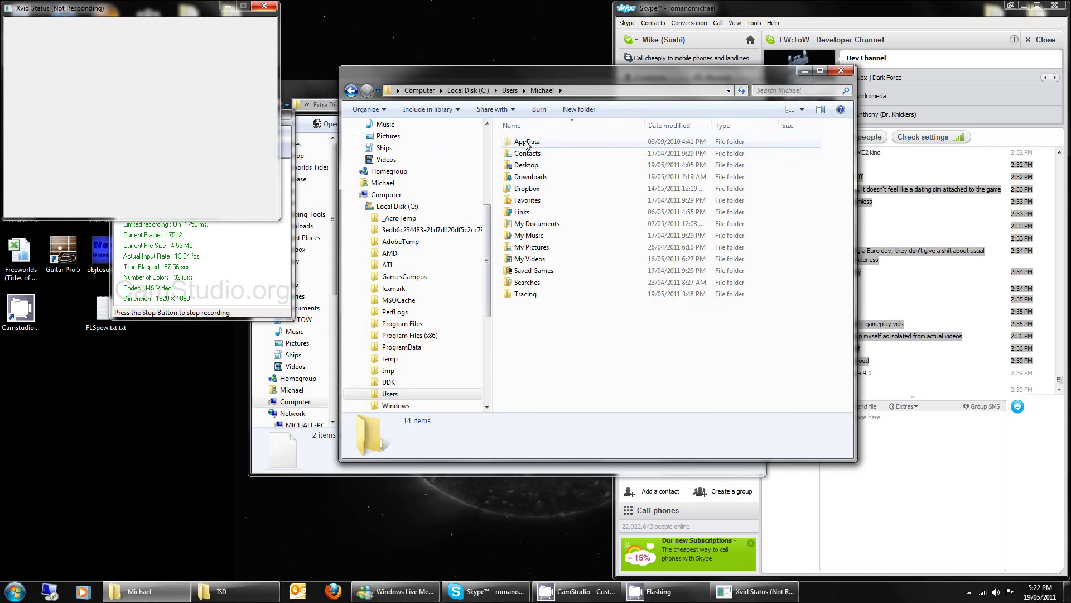
key(BackSpace)
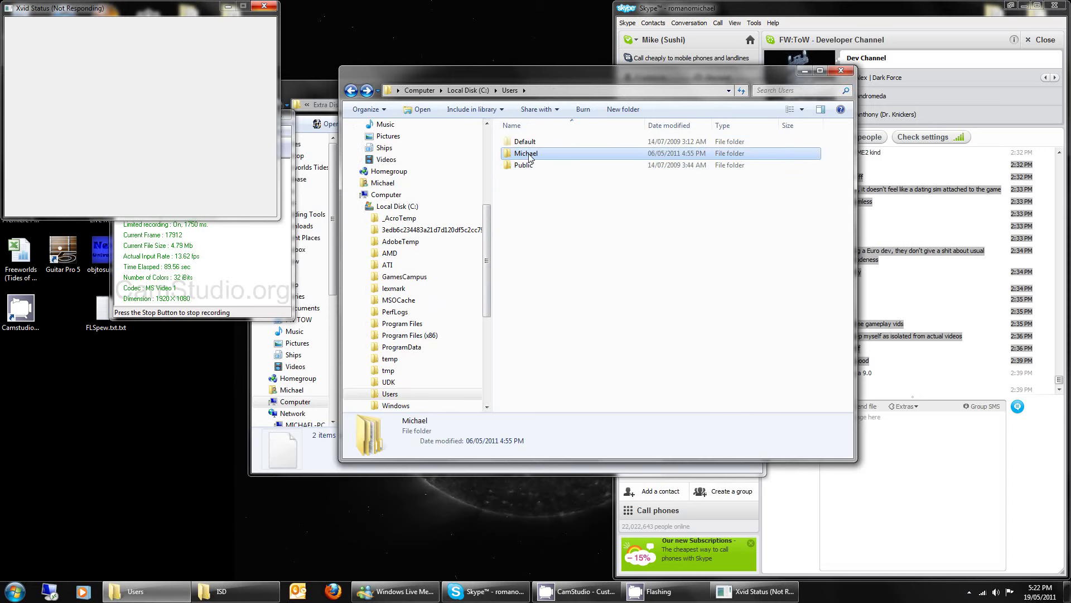
right_click(527, 154)
click(563, 459)
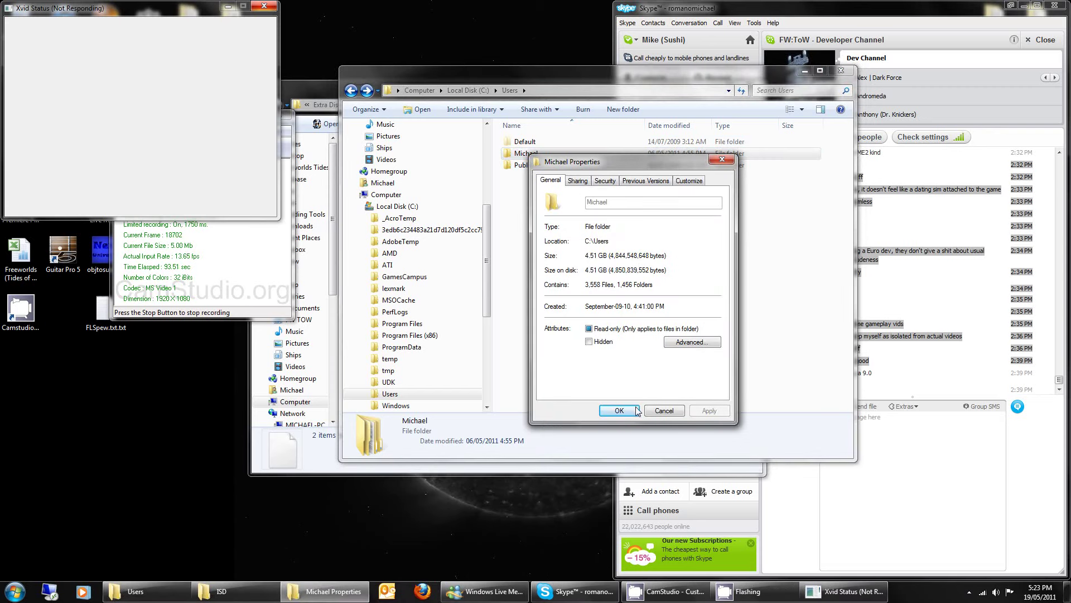
key(Escape)
click(15, 592)
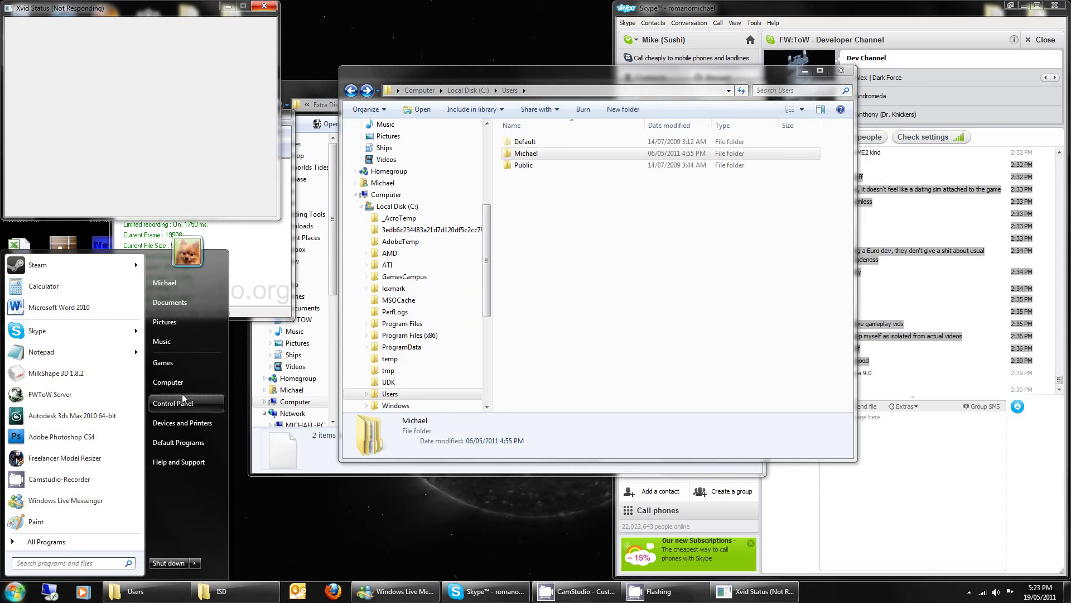
Confirm in Folder Options' View settings that hidden files, folders and drives are shown
click(171, 403)
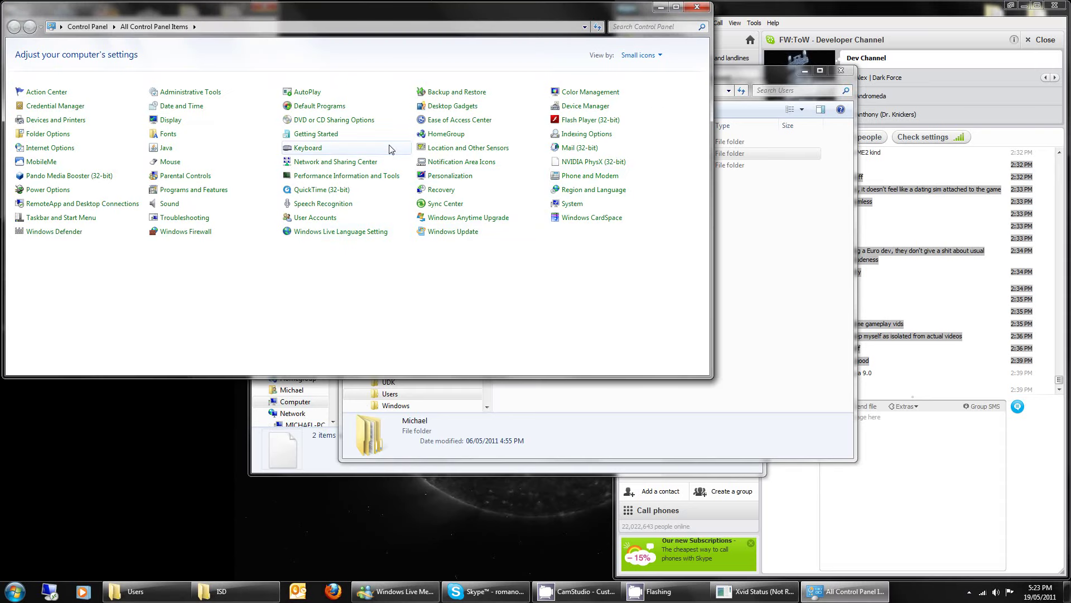
click(56, 135)
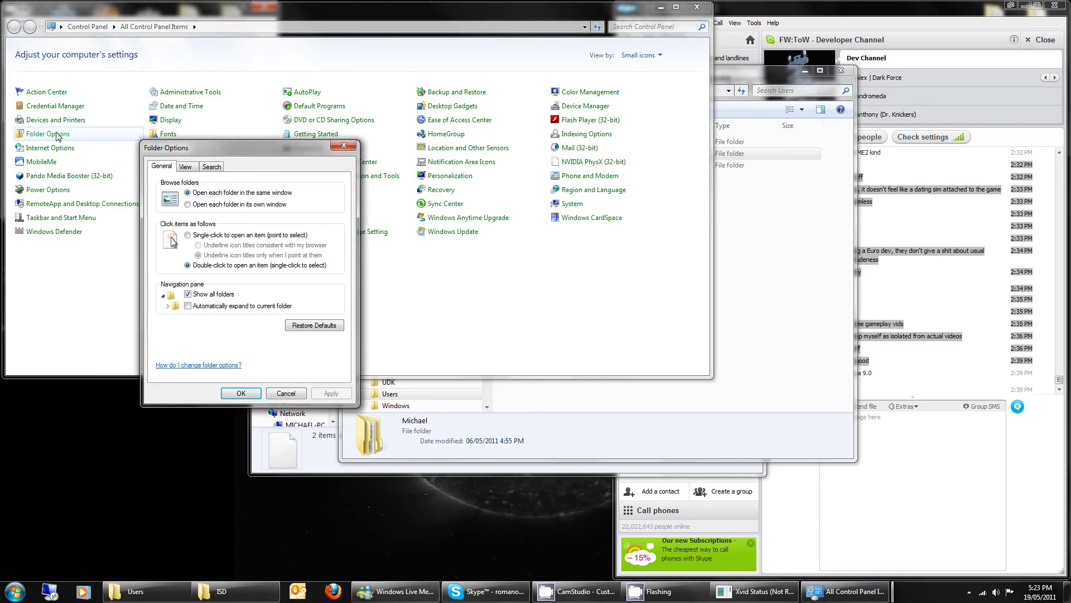
click(183, 168)
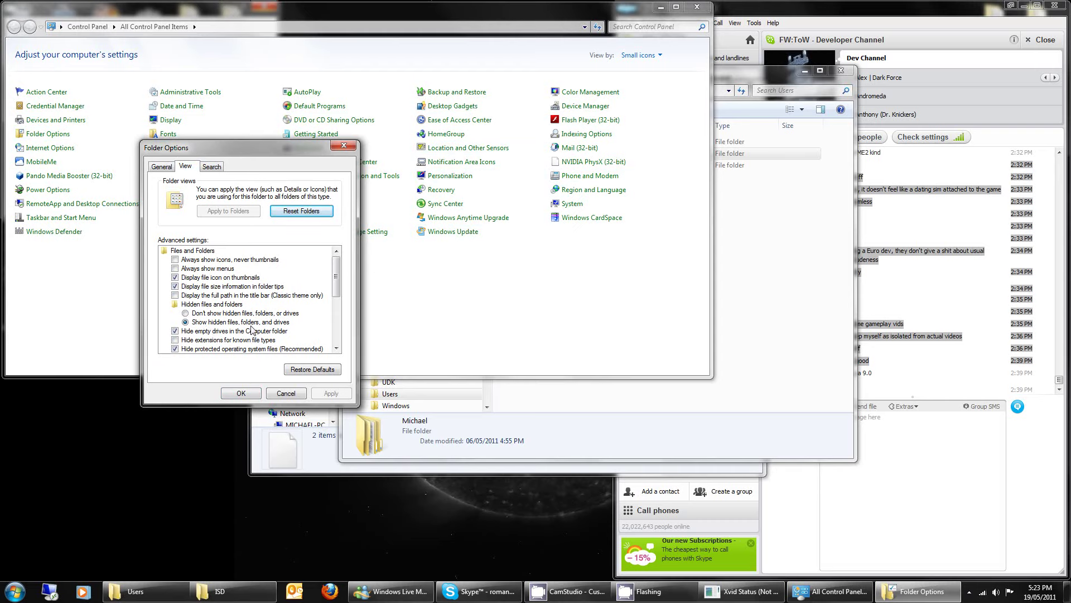
click(729, 347)
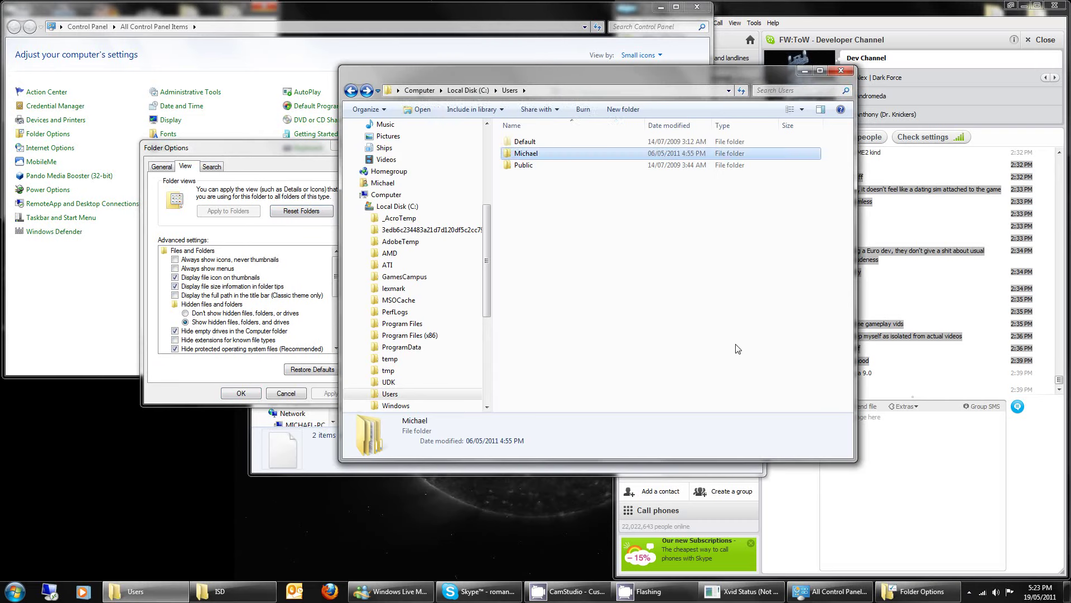
Open the user profile's AppData\Local\Freelancer folder
double_click(526, 152)
double_click(525, 143)
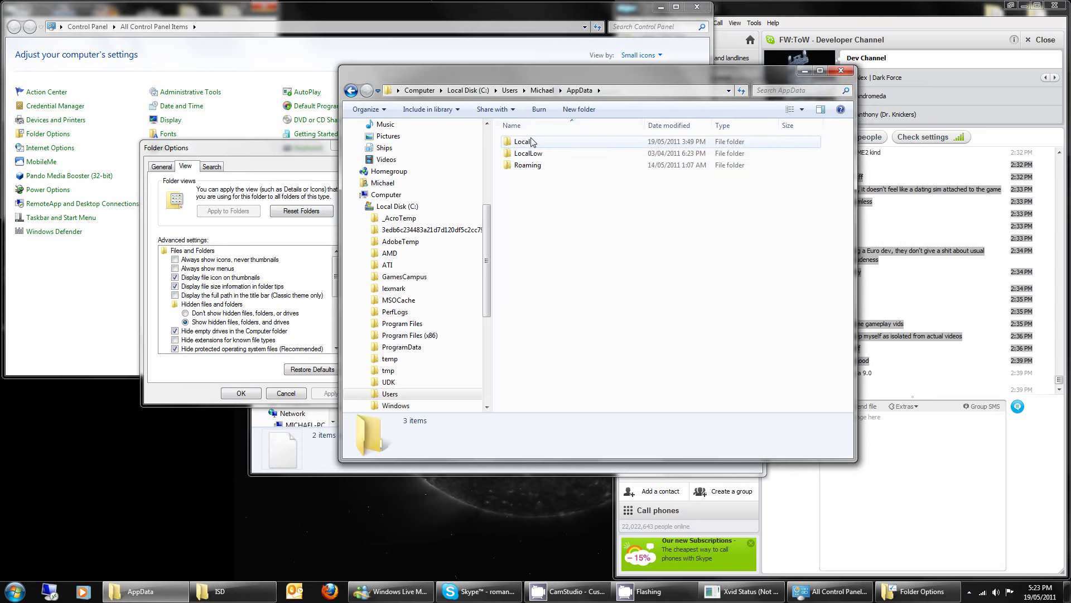
double_click(524, 141)
scroll(573, 186, down, 4)
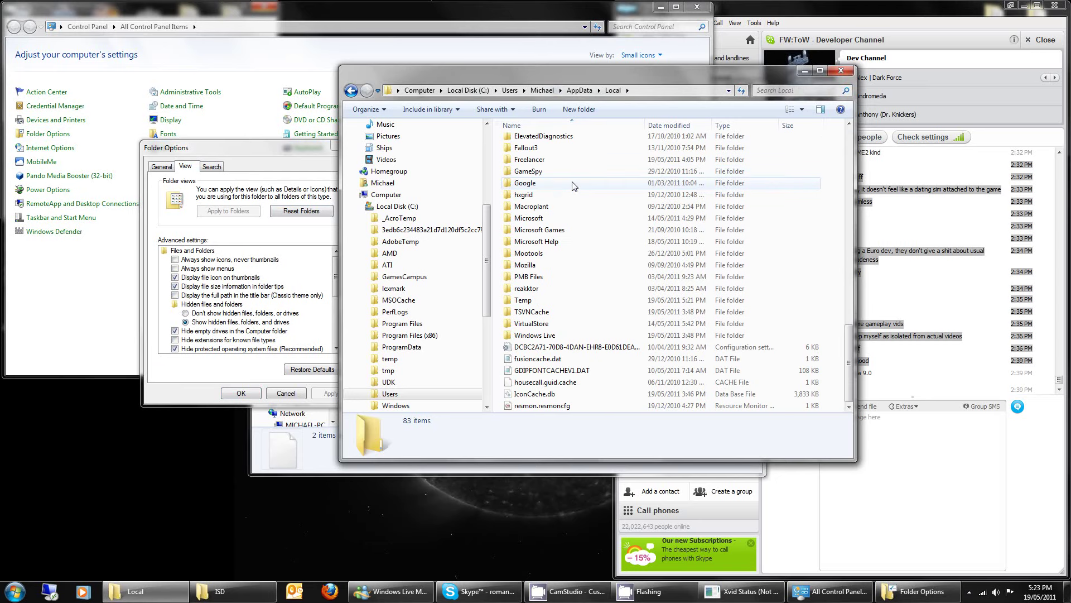
double_click(535, 161)
Select FLSpew.txt, then bring up Firefox's Bookmarks menu
click(529, 143)
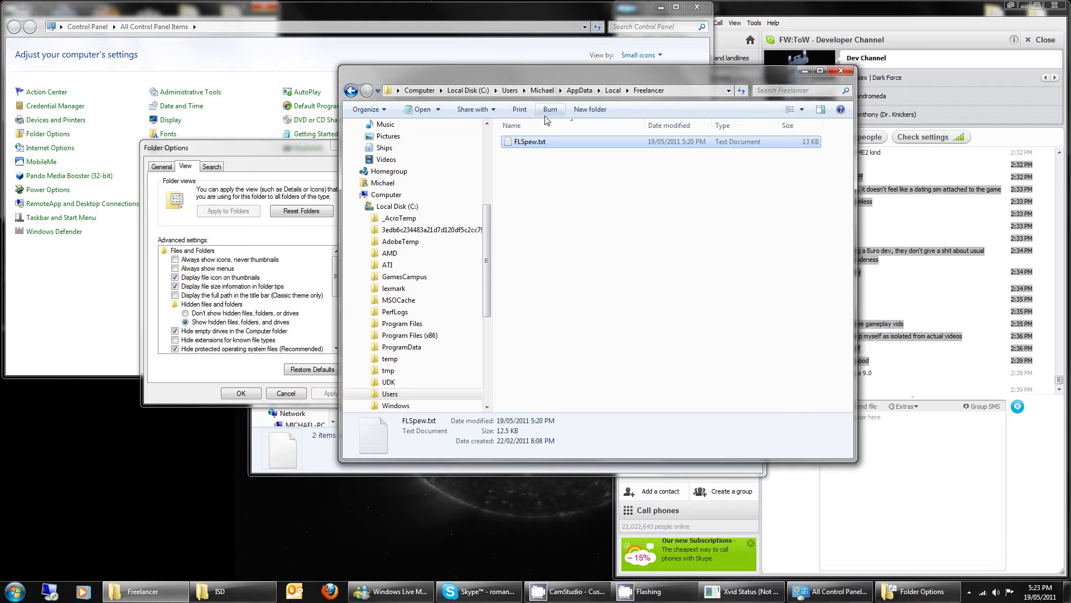
click(329, 593)
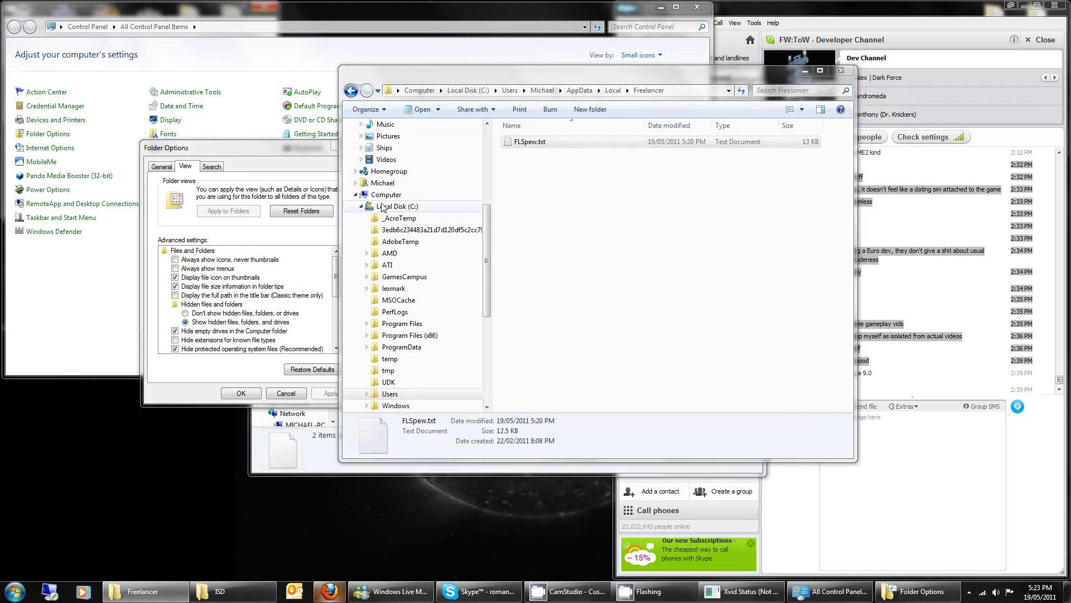
key(alt+b)
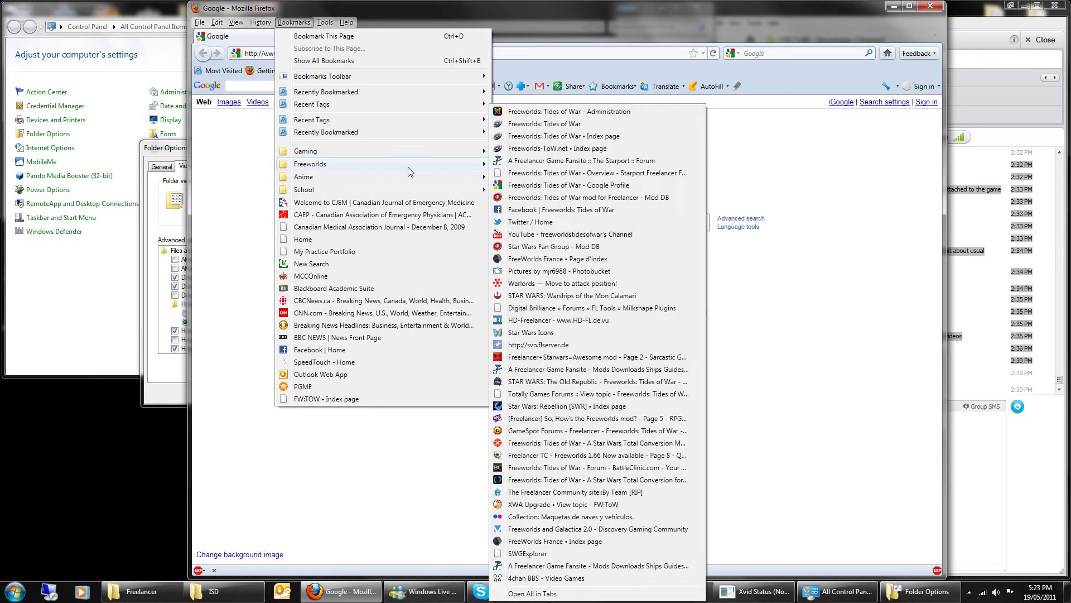
Log in to the bookmarked Freeworlds forge project and start a blank New issue, cancelling the file upload
click(535, 173)
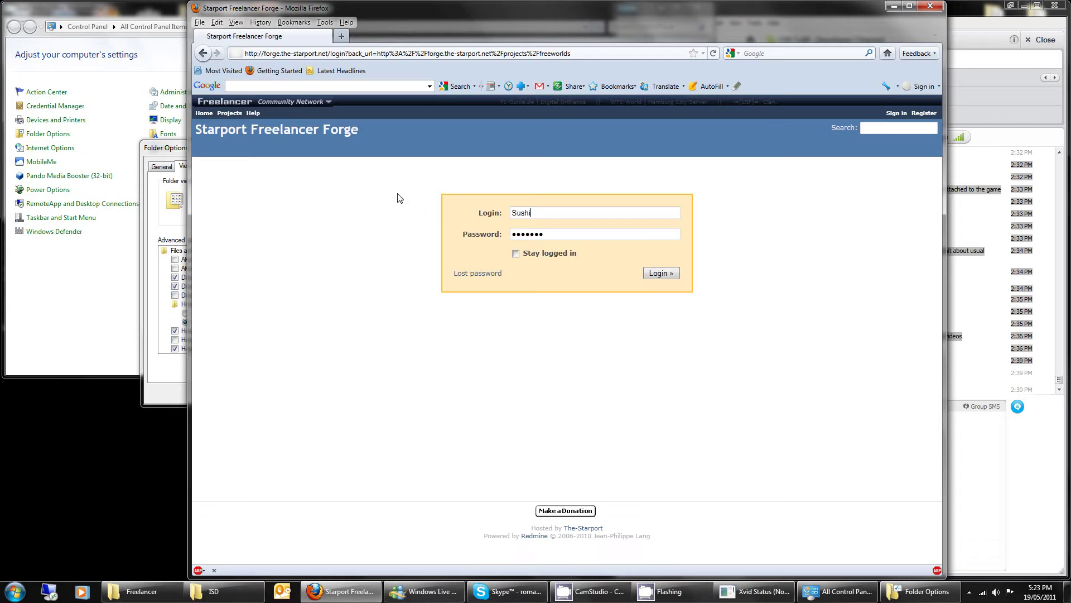
click(671, 274)
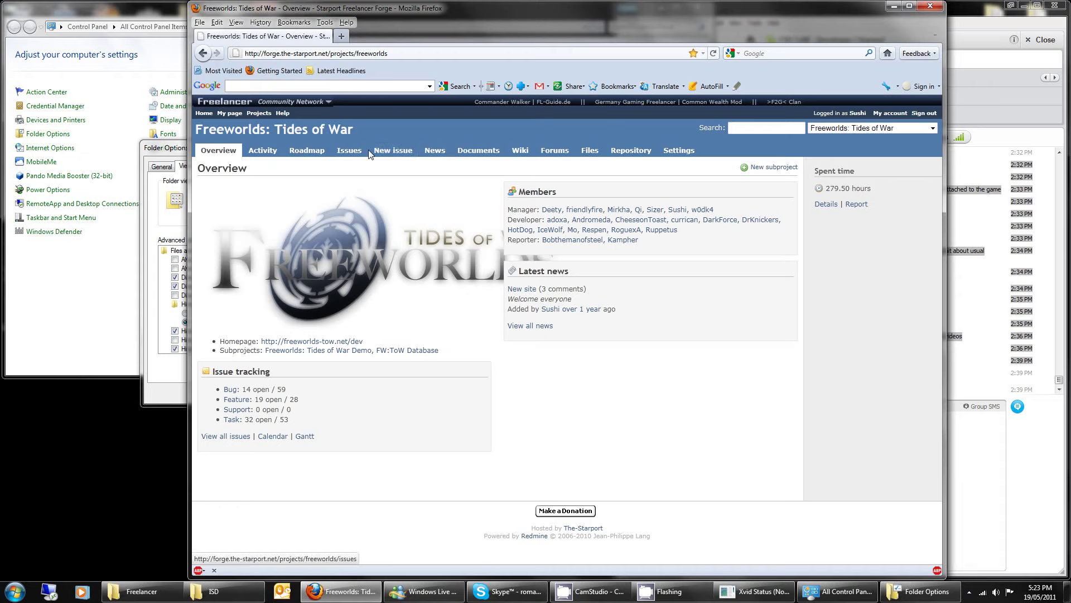
click(375, 156)
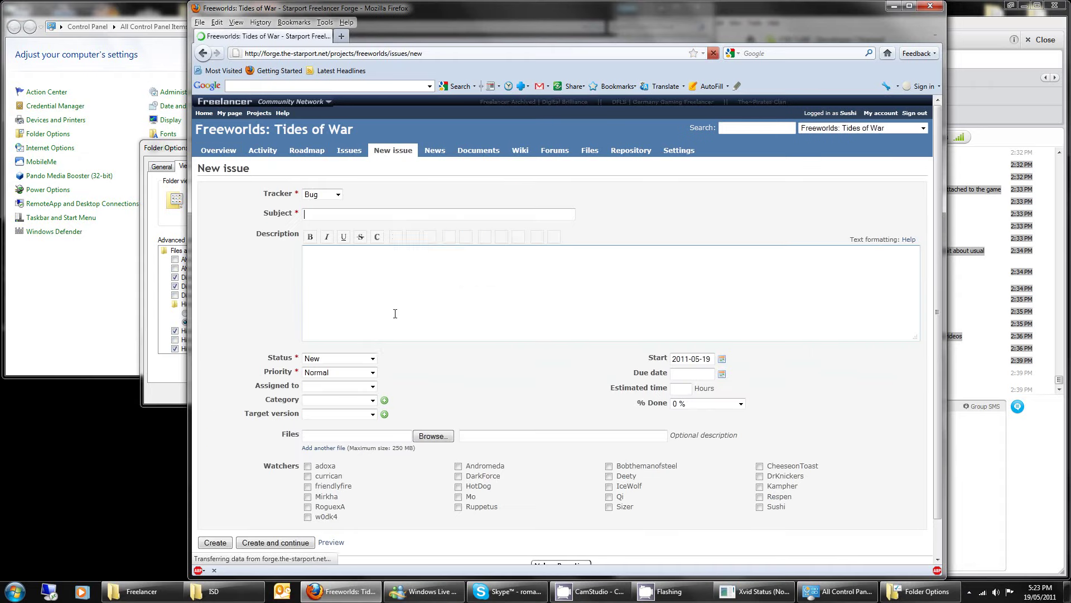
scroll(401, 329, down, 2)
click(340, 395)
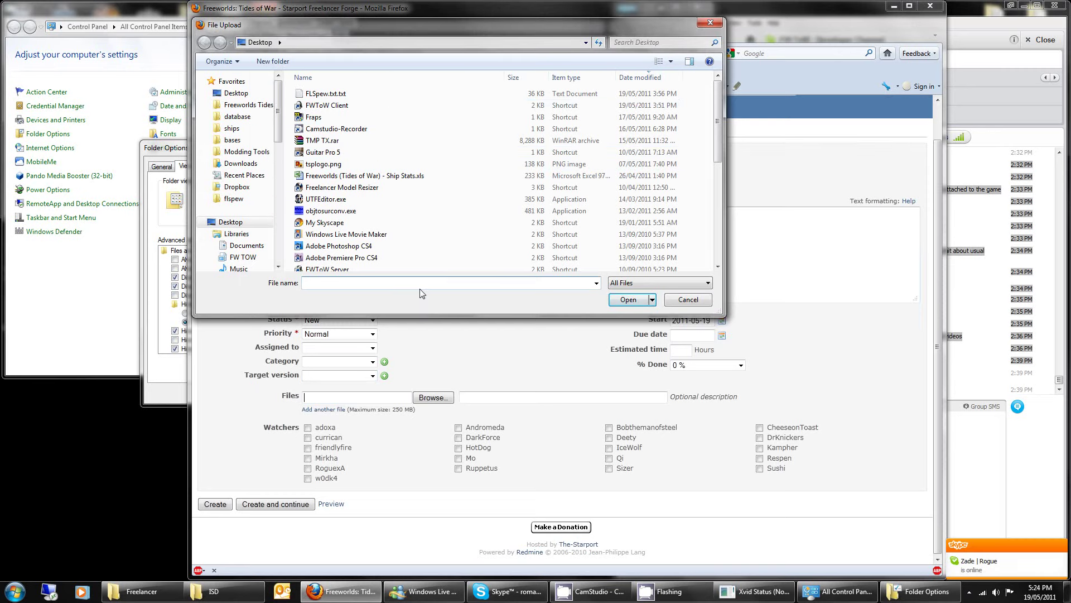
click(688, 300)
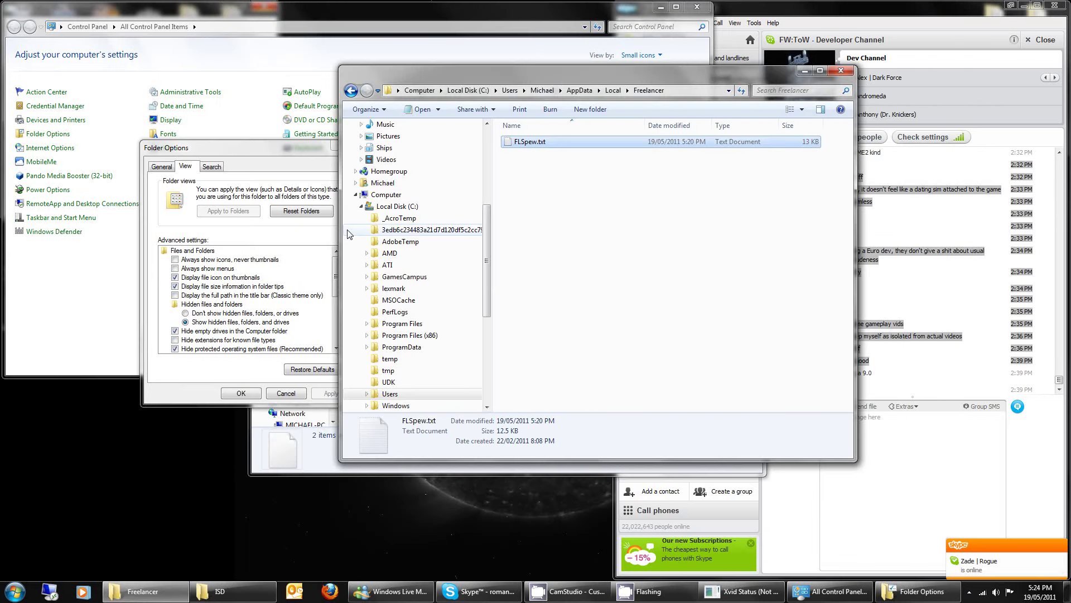
Close the Freelancer Explorer window, Control Panel and Folder Options, then focus the CamStudio window
click(841, 71)
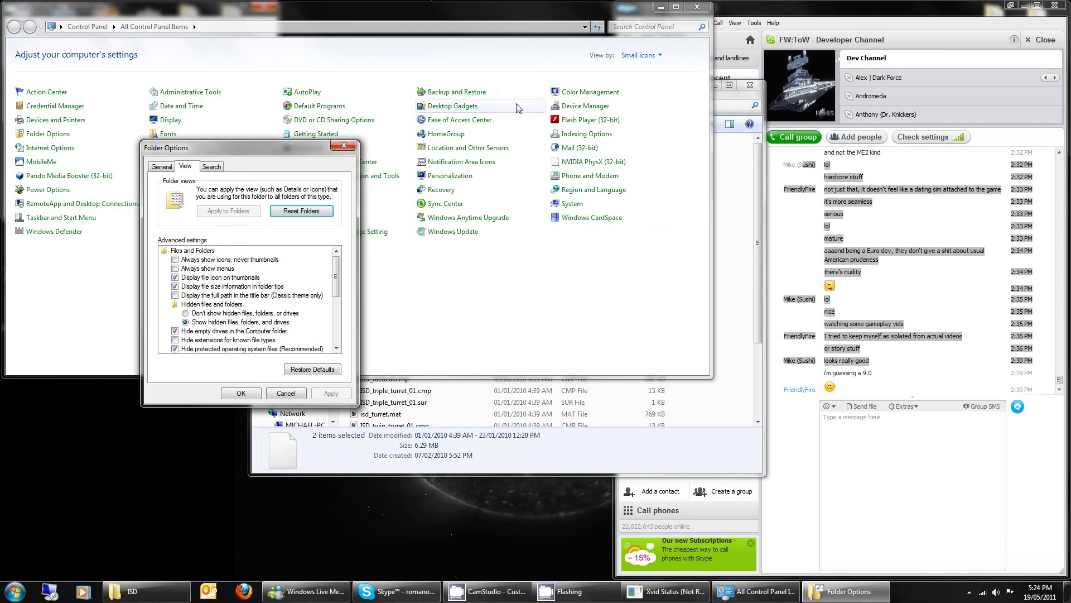
click(696, 7)
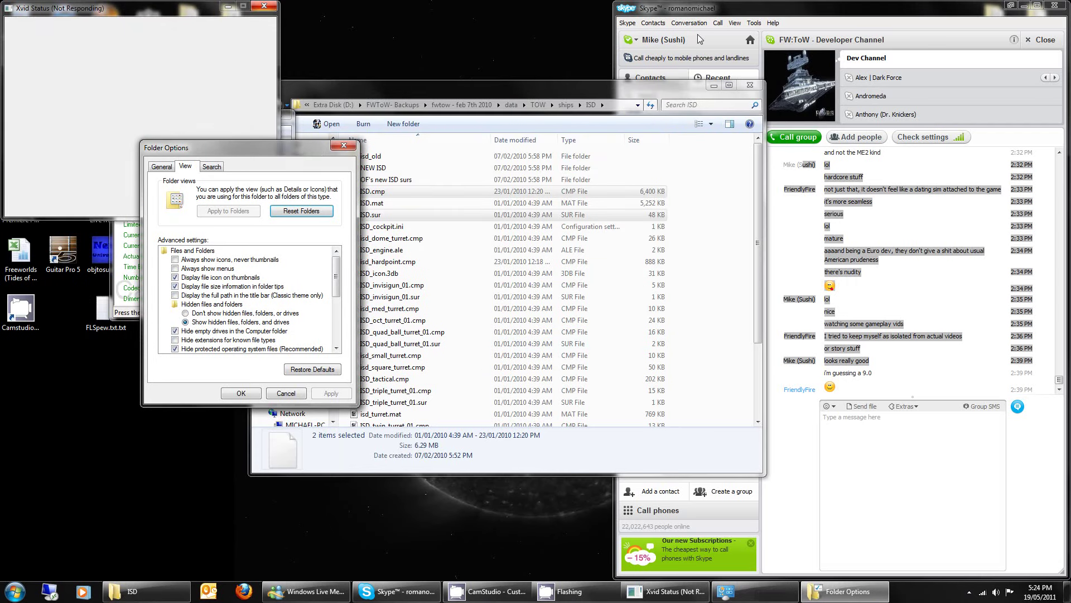
click(343, 146)
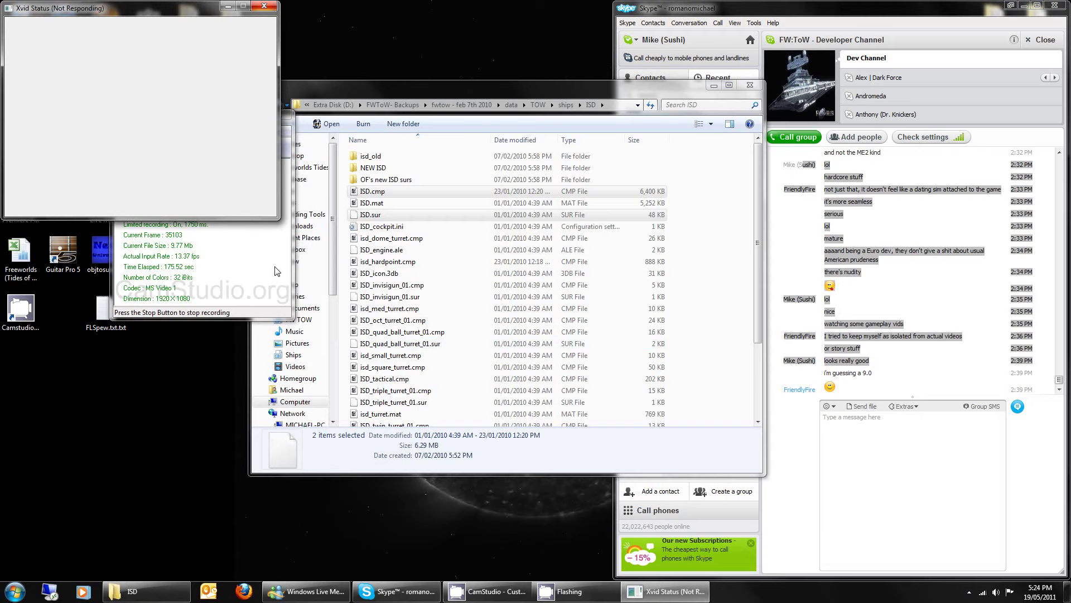
click(275, 271)
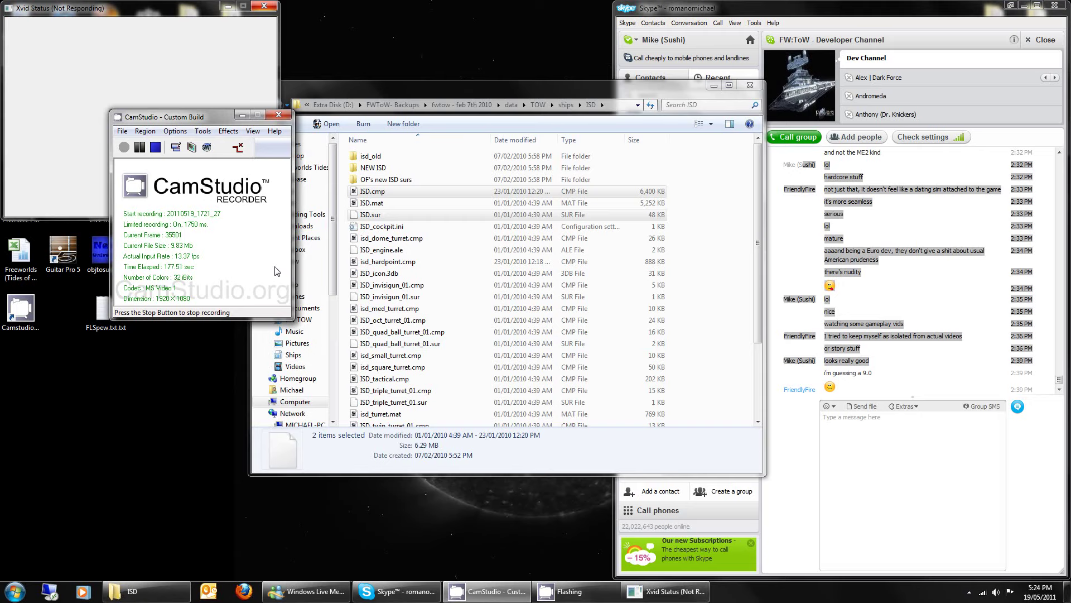